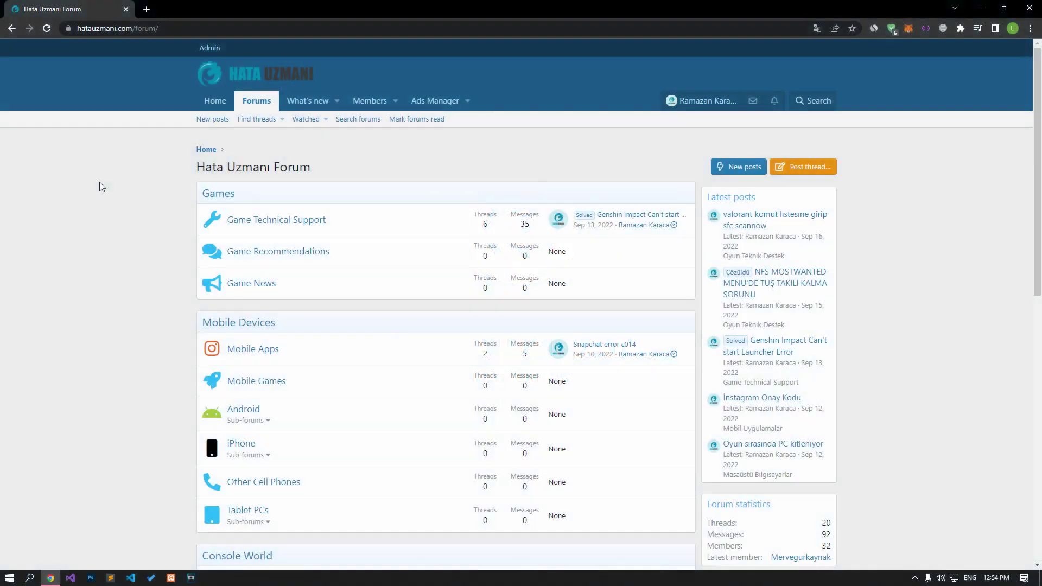
Look over the Hata Uzmanı forum's categories and open the option for posting a new thread
scroll(99, 181, "down", 15)
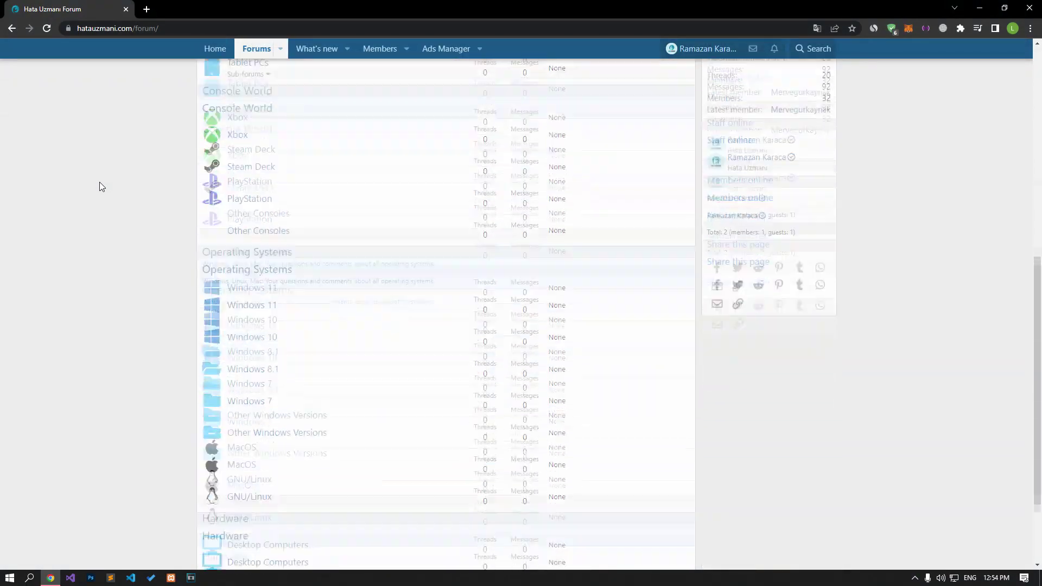
scroll(98, 183, "up", 15)
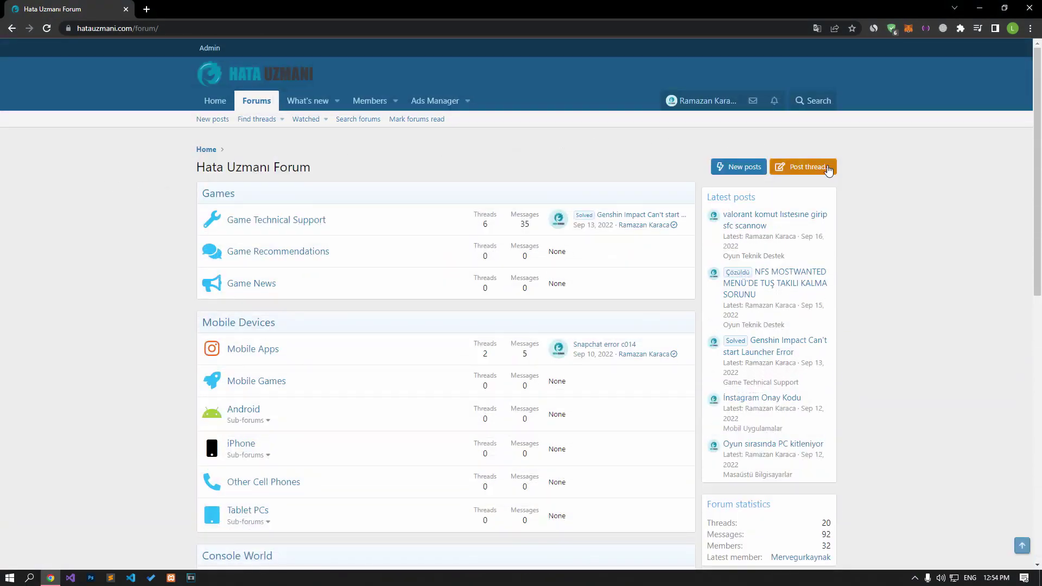
left_click(829, 171)
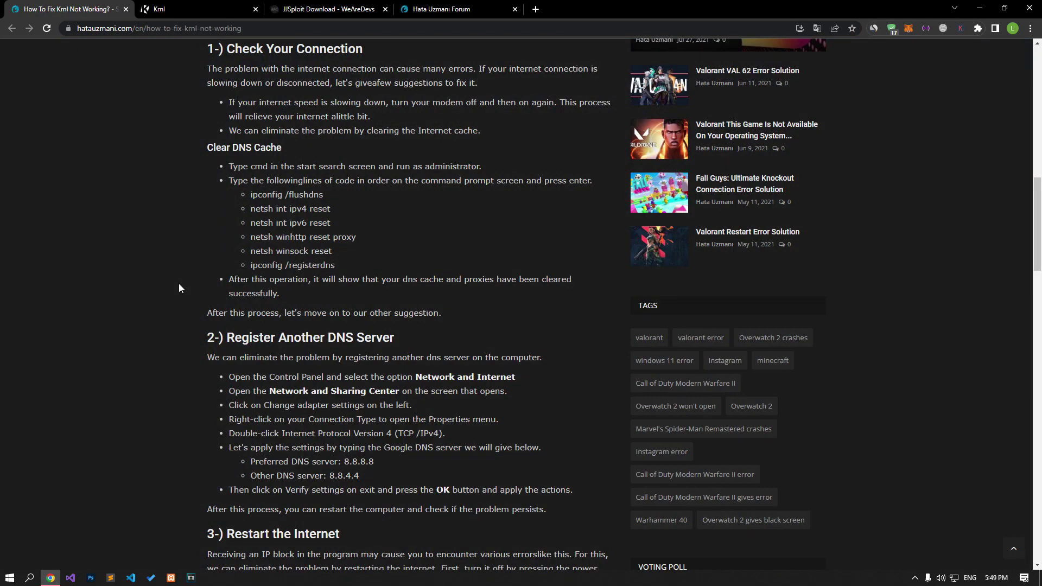
Open Command Prompt as administrator and place its window beside the DNS cache commands in the guide
left_click(9, 577)
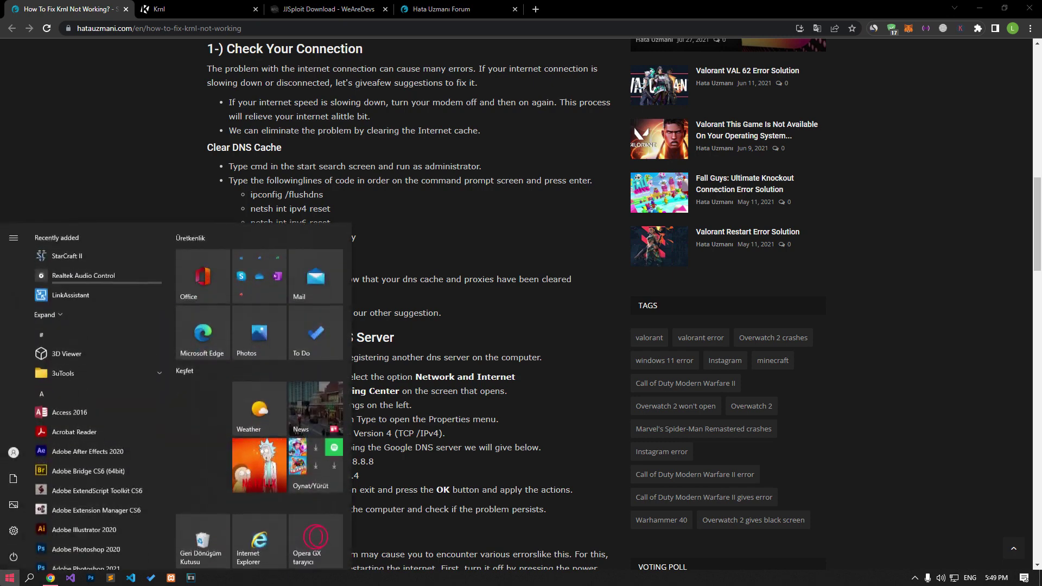
type("cmd")
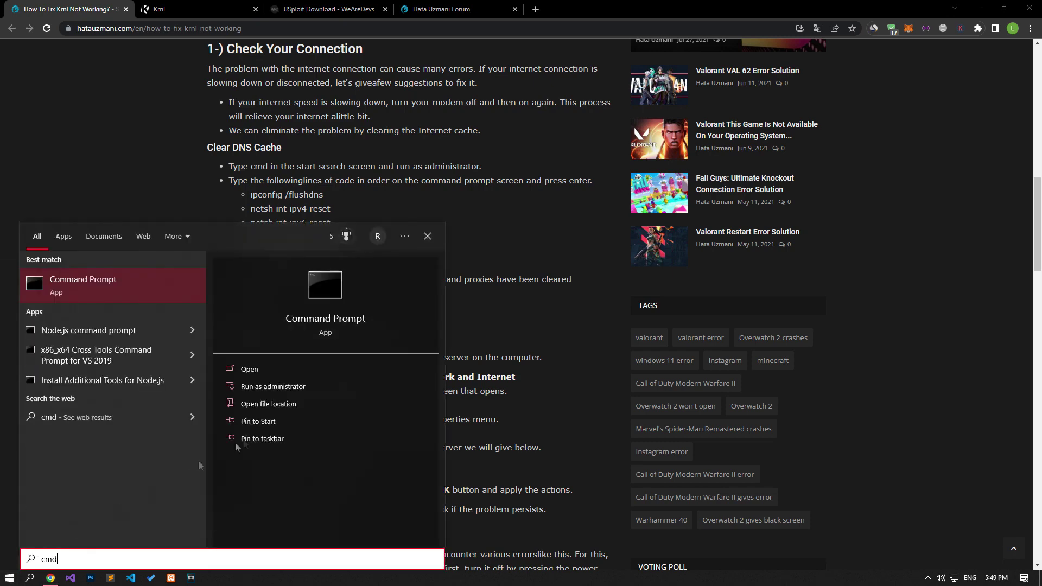
left_click(285, 388)
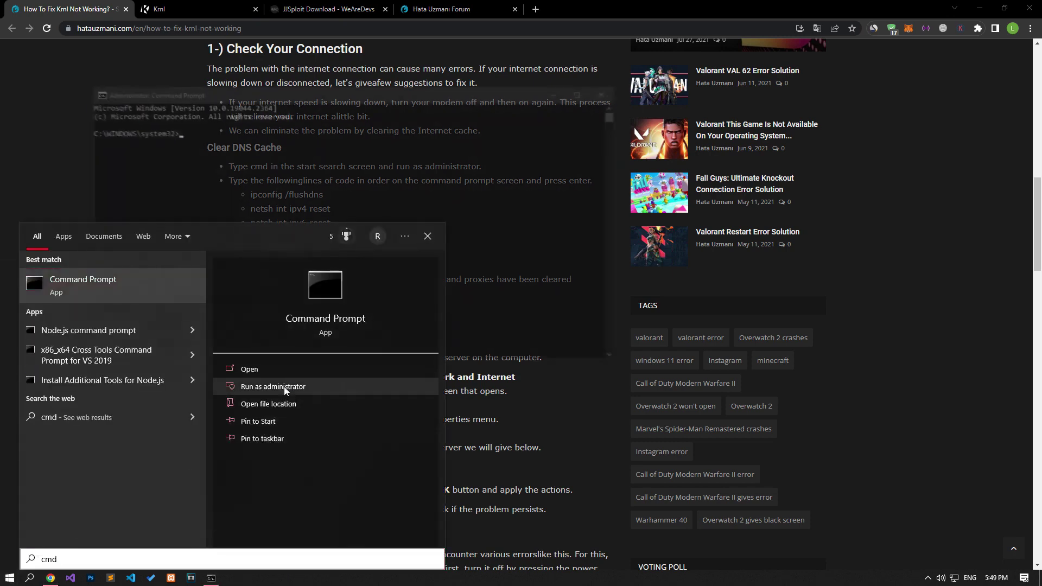
left_click_drag(283, 98, 475, 103)
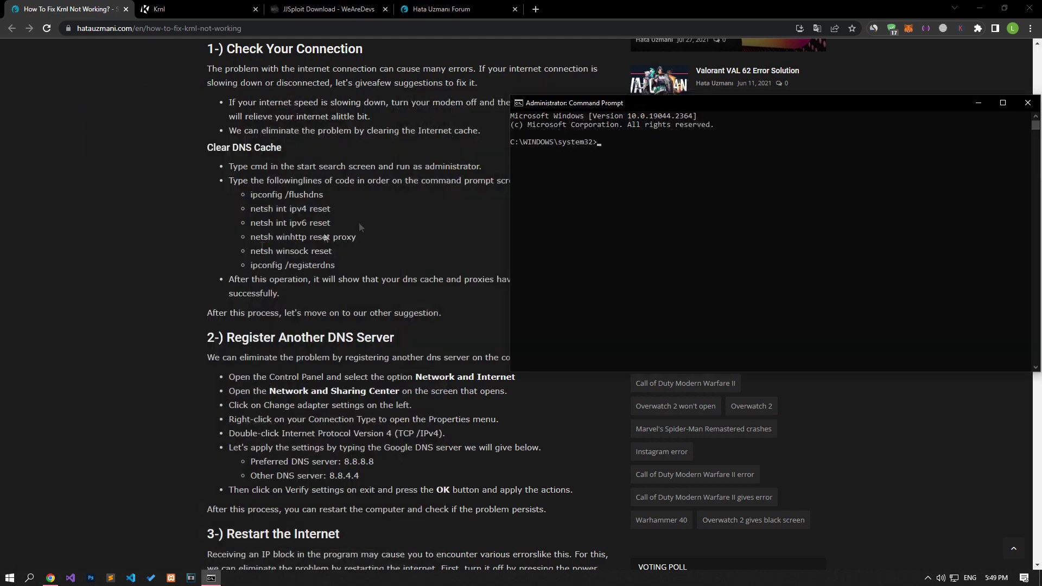
Run ipconfig /flushdns, netsh int ipv4 reset, netsh int ipv6 reset, netsh winhttp reset proxy, netsh winsock reset and ipconfig /registerdns, and close the prompt
triple_click(286, 194)
triple_click(305, 210)
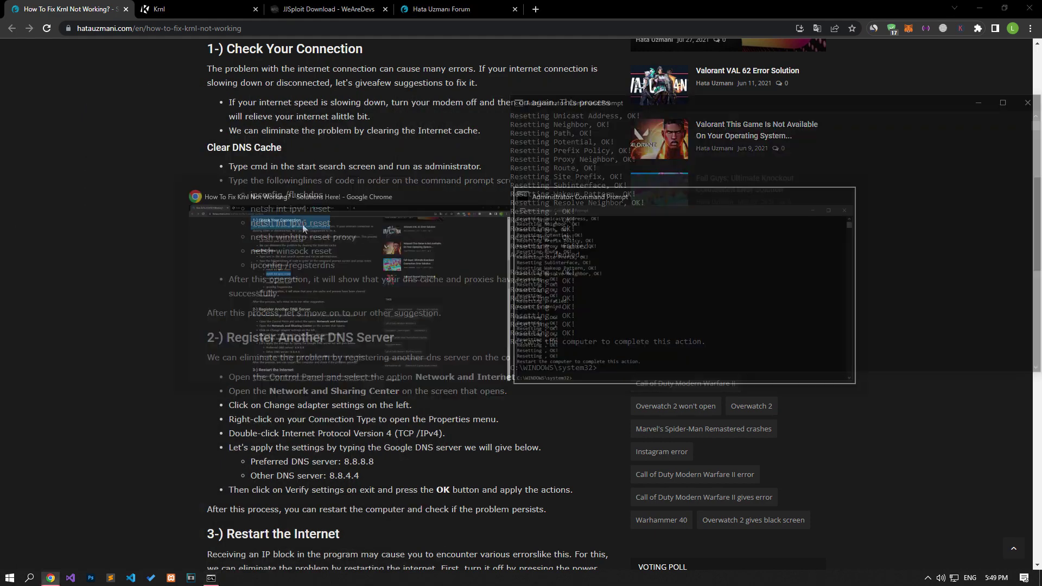
triple_click(305, 222)
triple_click(303, 237)
triple_click(291, 250)
triple_click(291, 265)
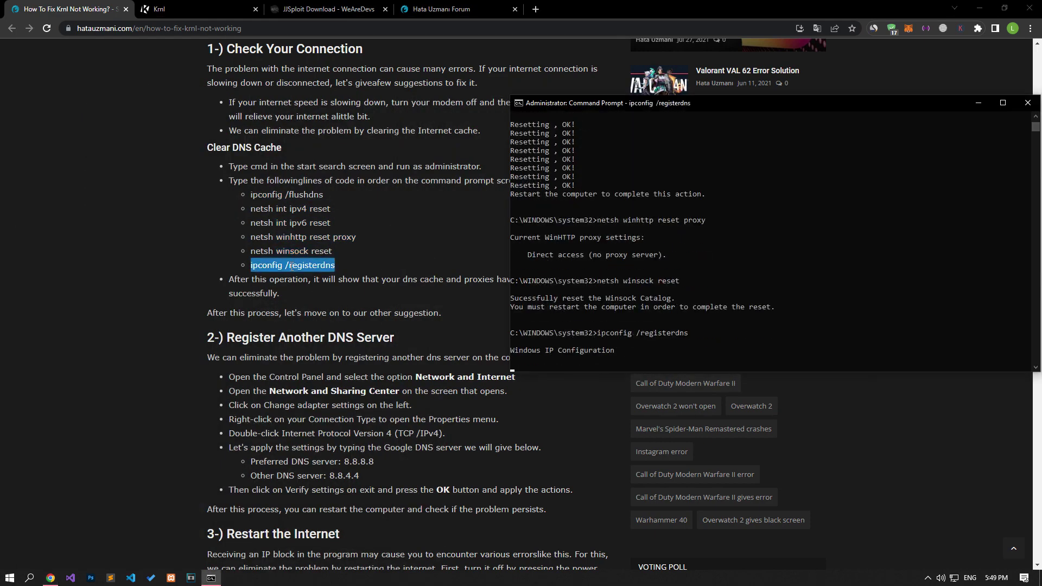
left_click(1027, 104)
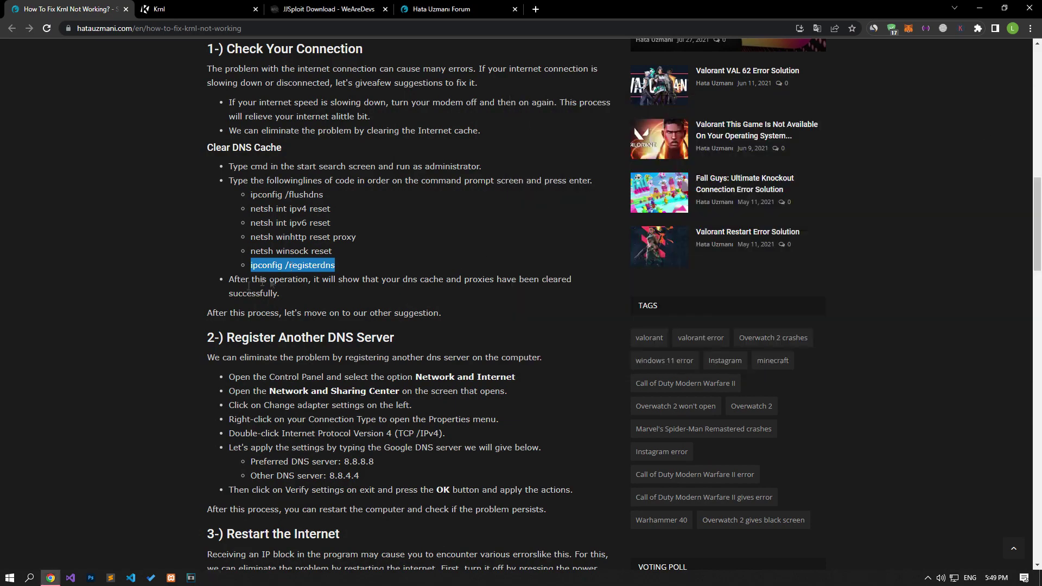
Open the network adapter options from the Windows network settings and bring up the Ethernet connection's properties
scroll(181, 317, "down", 1)
scroll(182, 320, "down", 4)
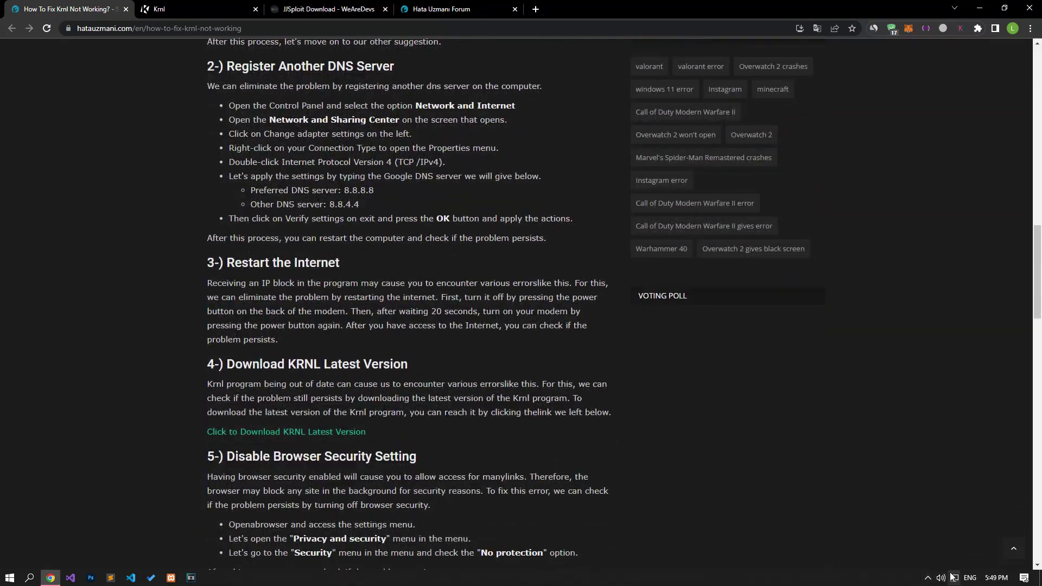
right_click(953, 579)
left_click(951, 566)
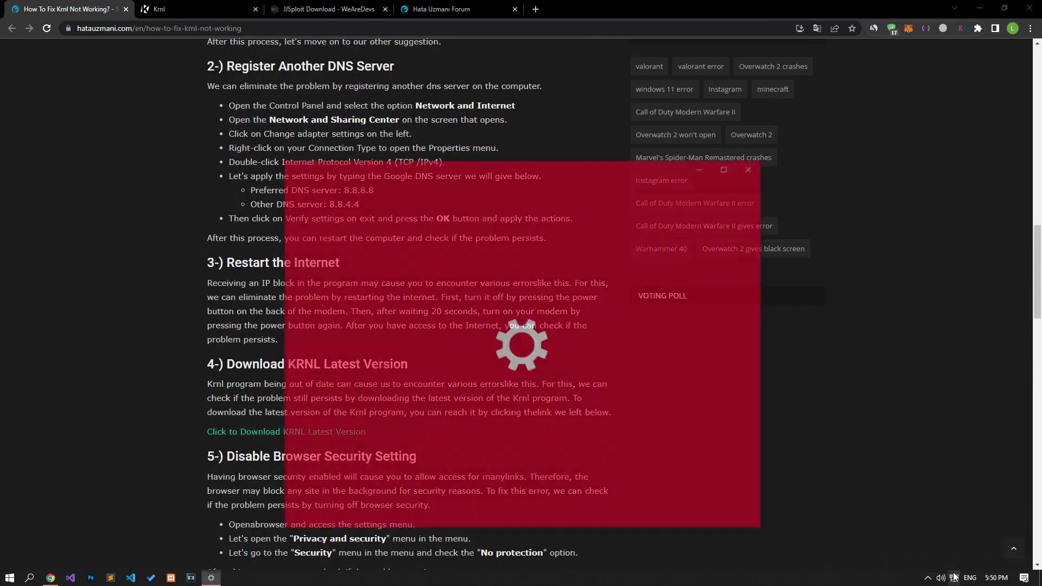
scroll(513, 379, "down", 4)
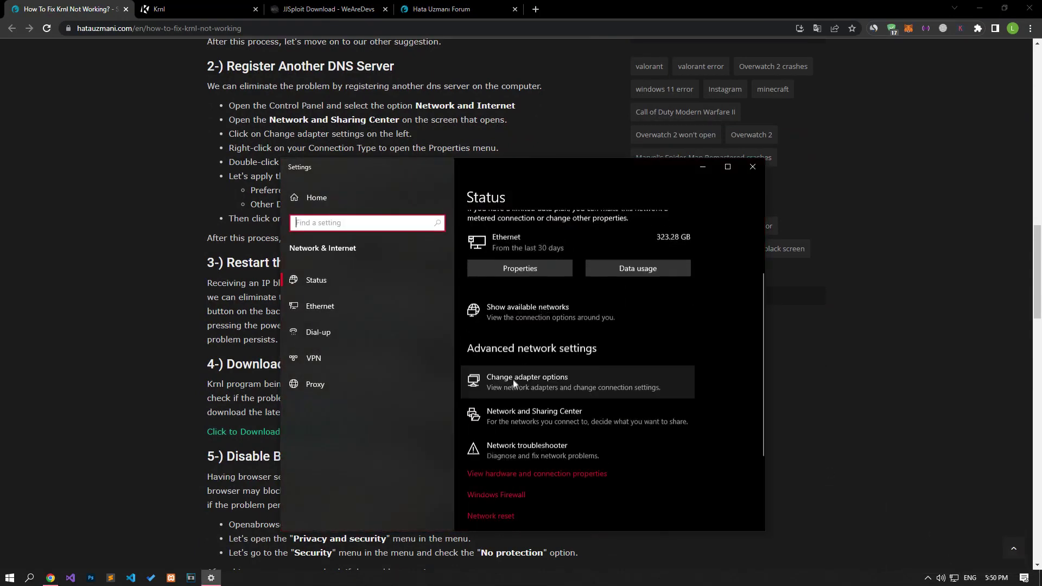
left_click(569, 387)
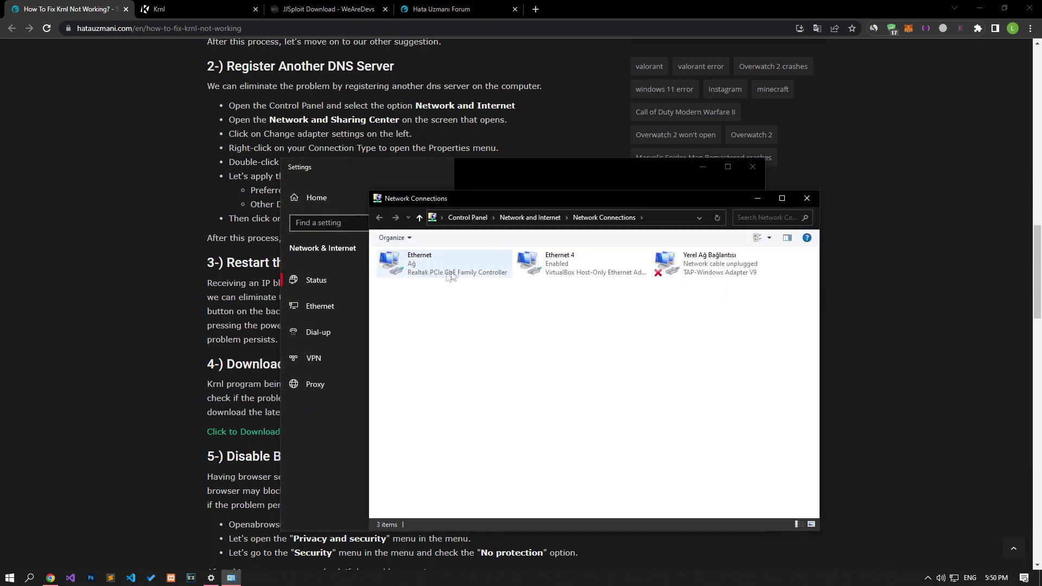
right_click(454, 265)
left_click(467, 367)
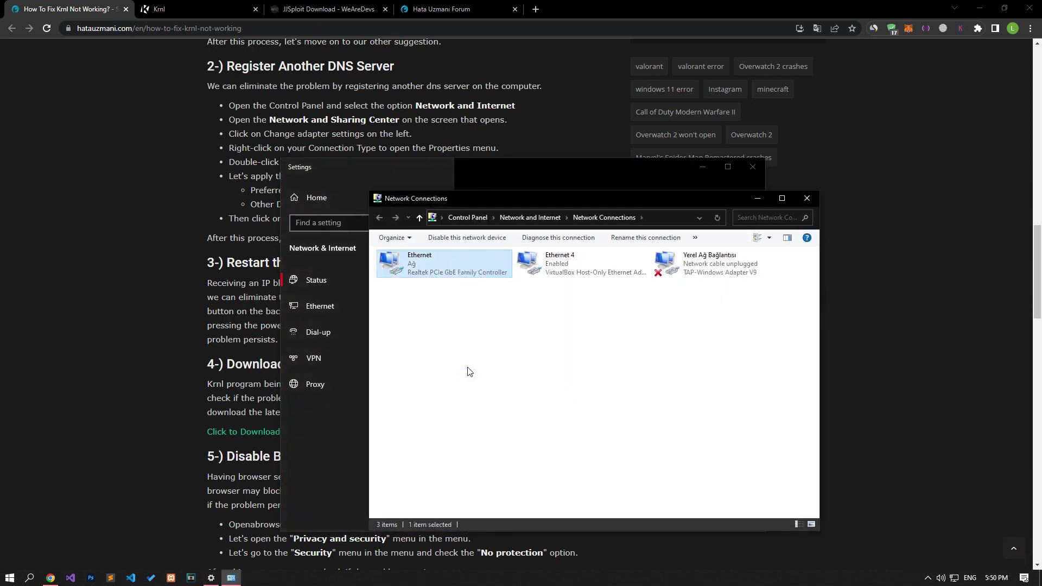
left_click(472, 372)
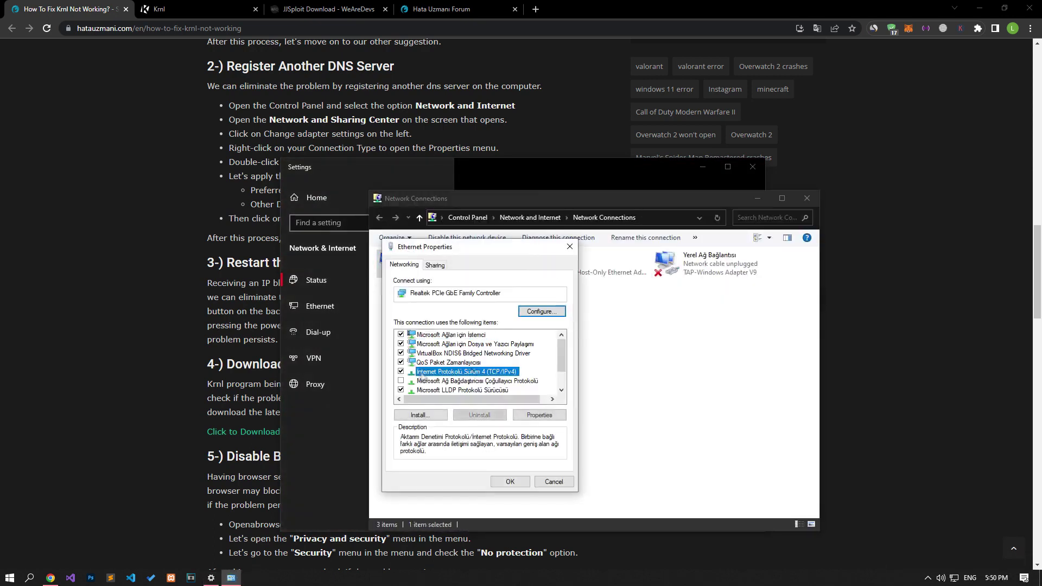
Apply DNS servers 8.8.8.8 and 8.8.4.4 in the Ethernet connection's IPv4 properties and close the network windows
double_click(502, 378)
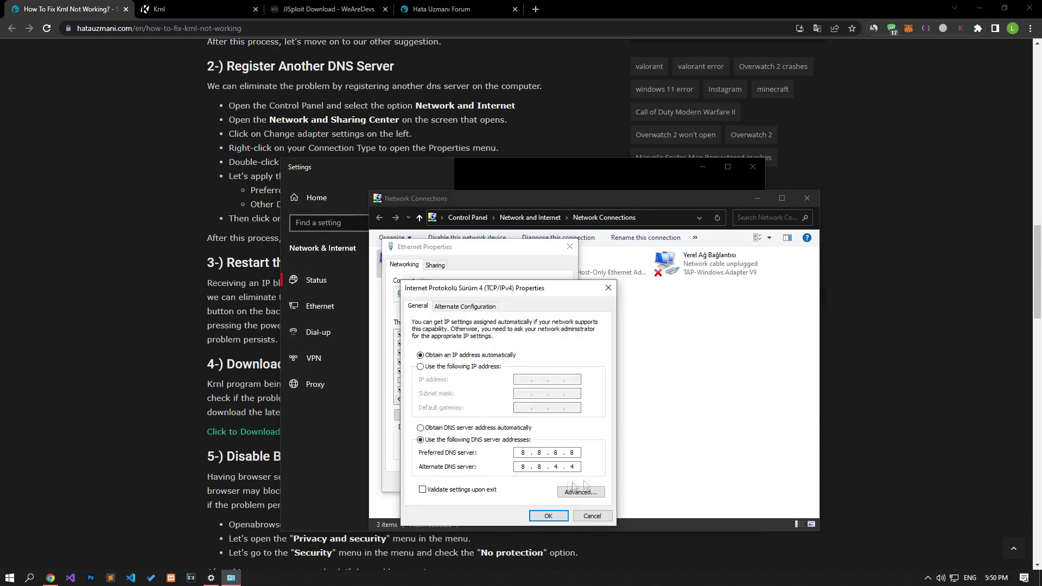
left_click(548, 516)
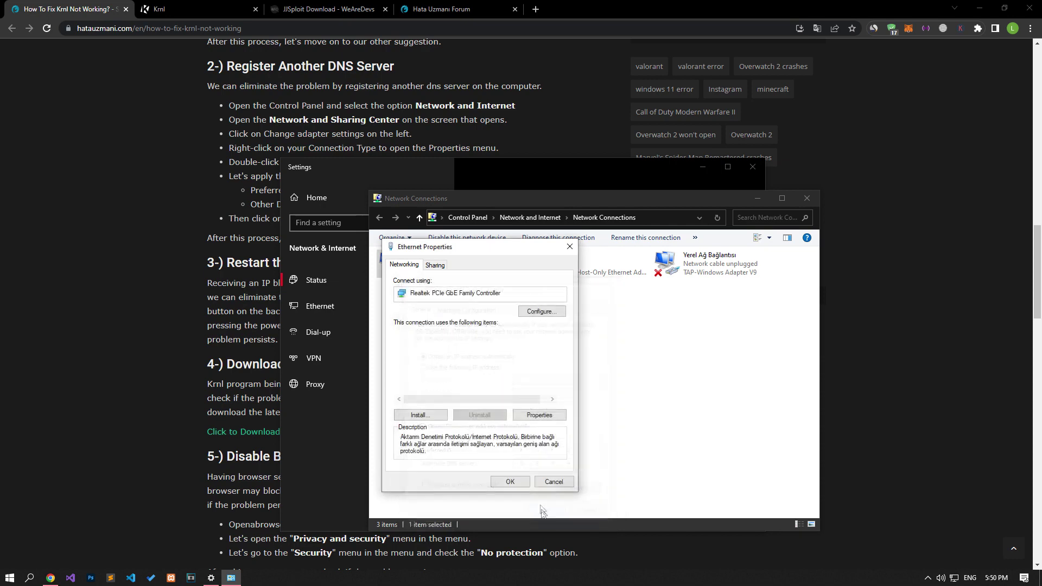
left_click(514, 482)
left_click(807, 198)
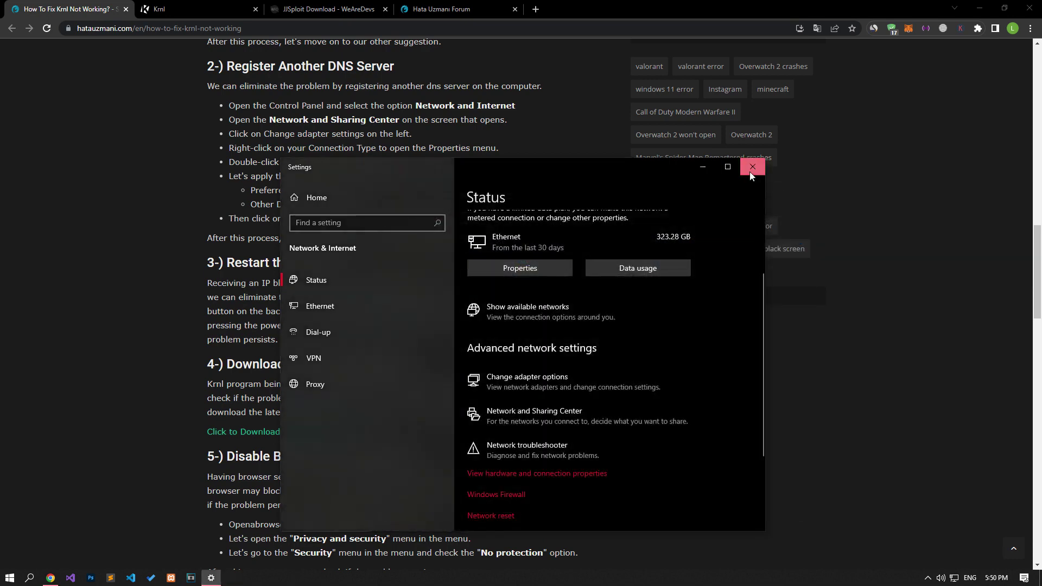
left_click(753, 166)
left_click(10, 577)
left_click(13, 560)
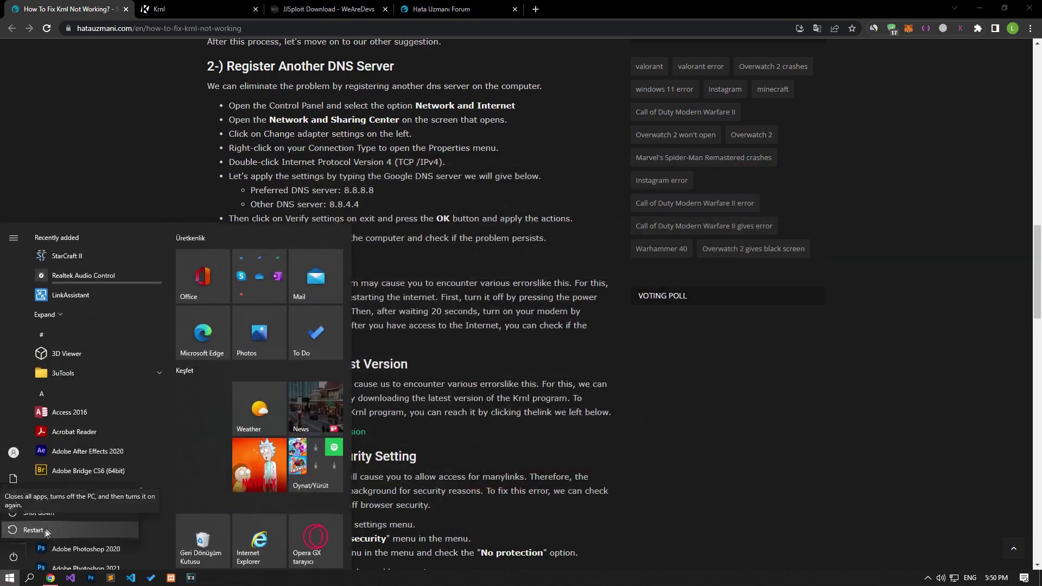
left_click(150, 189)
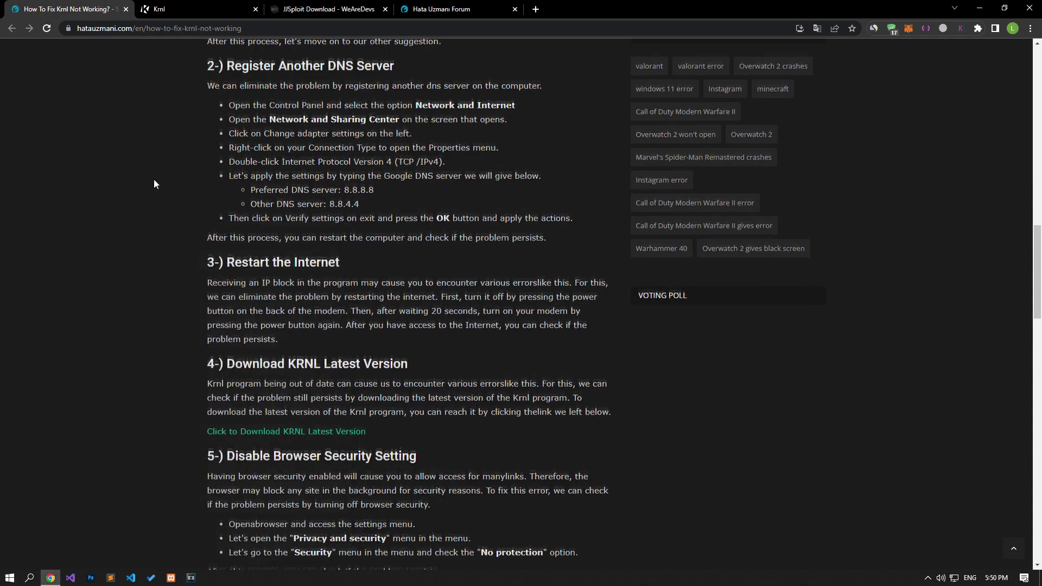
Download the latest version of Krnl through the guide's download link and return to the guide
scroll(155, 187, "down", 3)
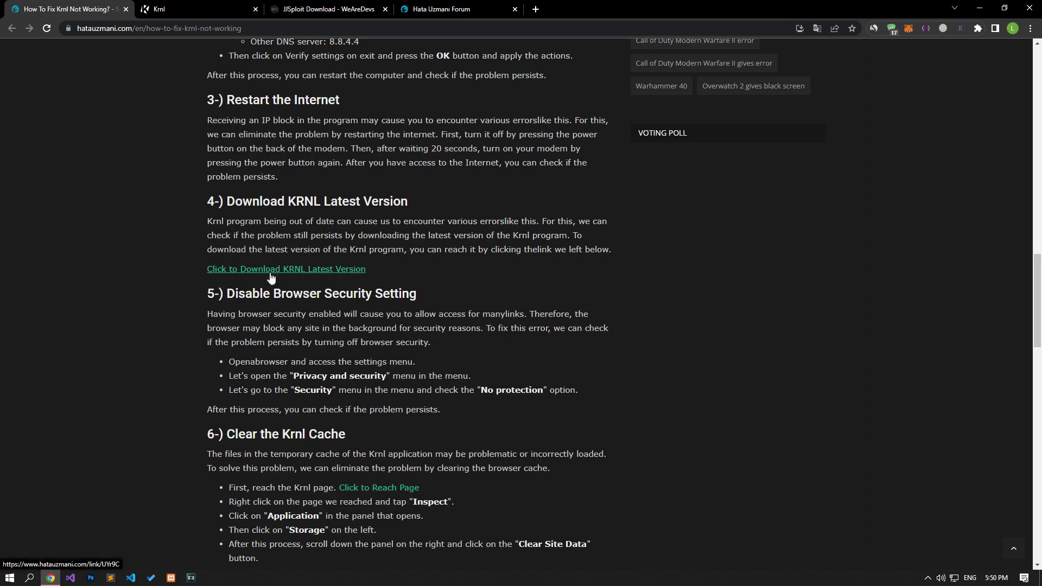
left_click(313, 274)
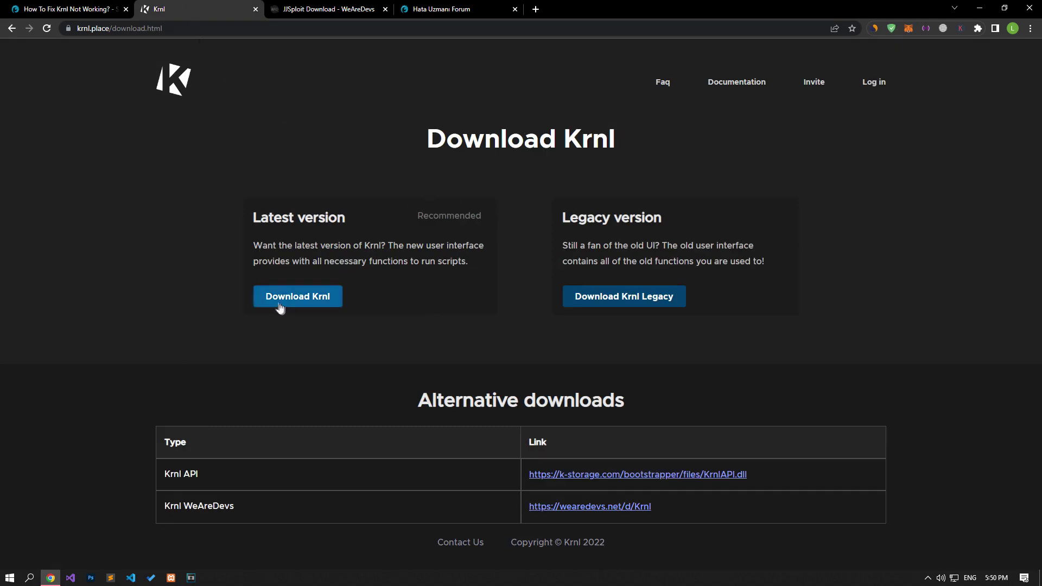
left_click(321, 301)
left_click(116, 9)
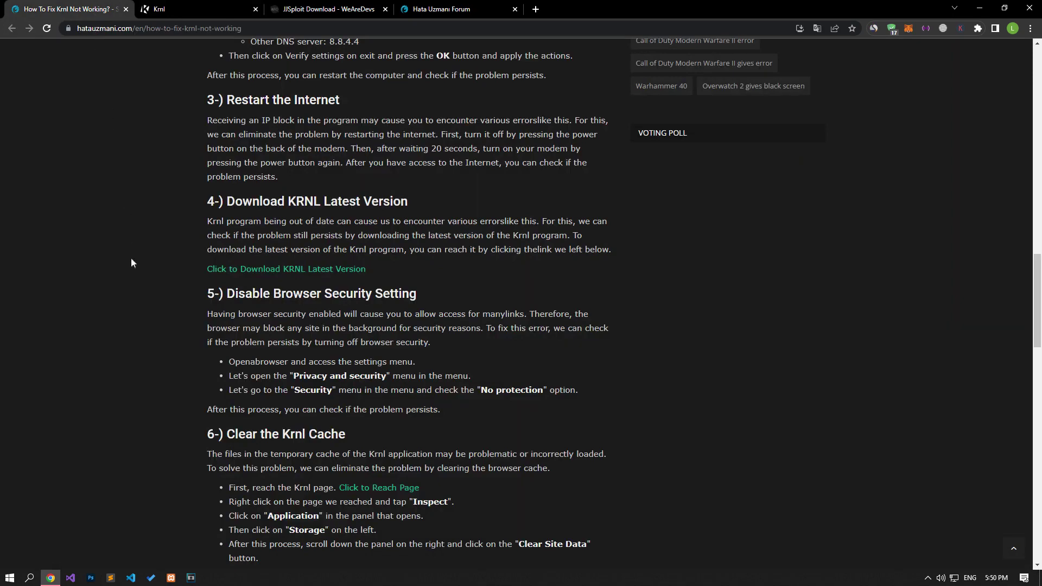
Set Chrome's Safe Browsing to "No protection (not recommended)" in the security settings and close the settings
scroll(131, 263, "down", 4)
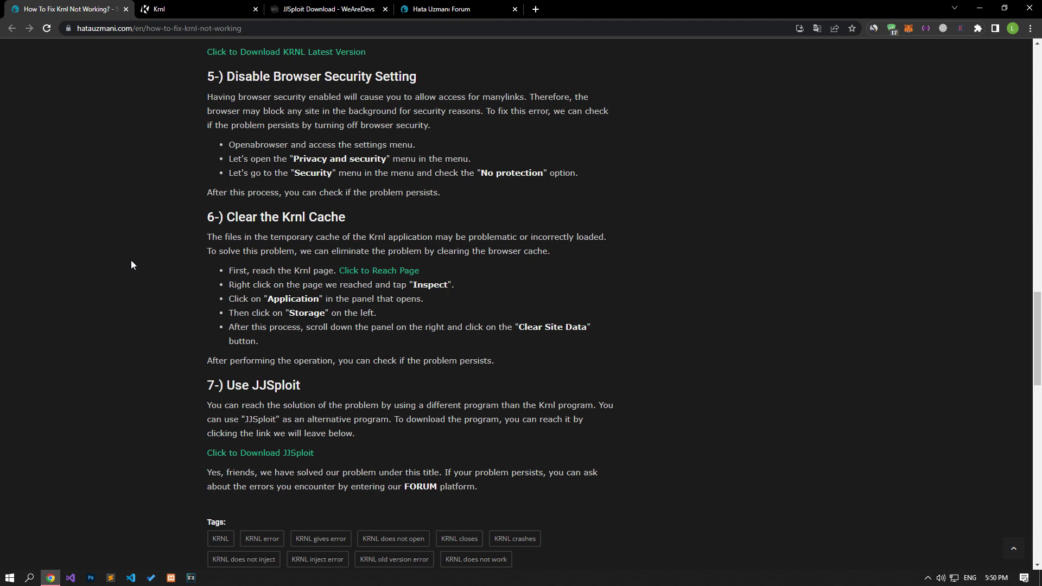
left_click(1030, 29)
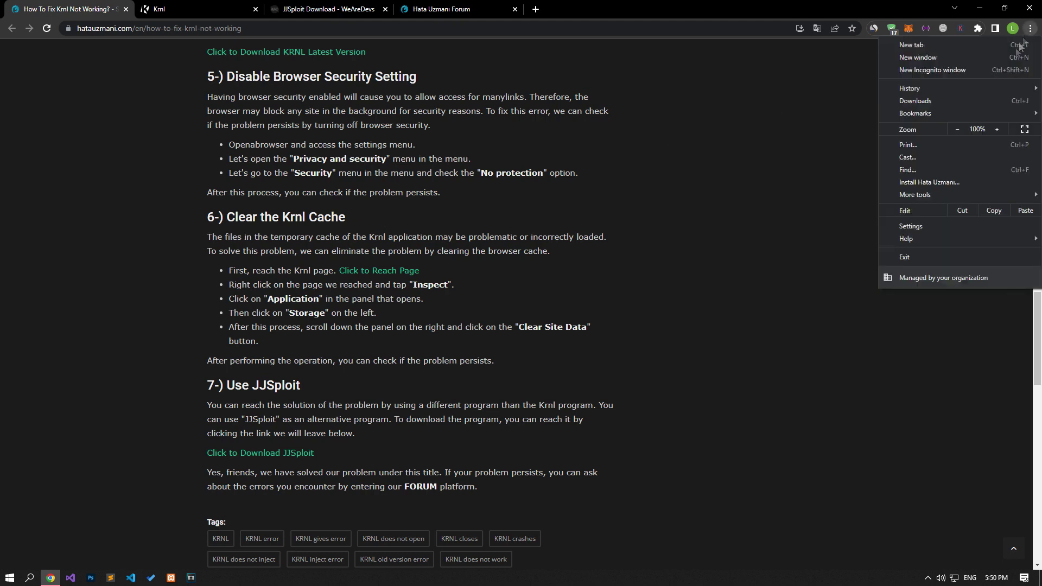
left_click(915, 229)
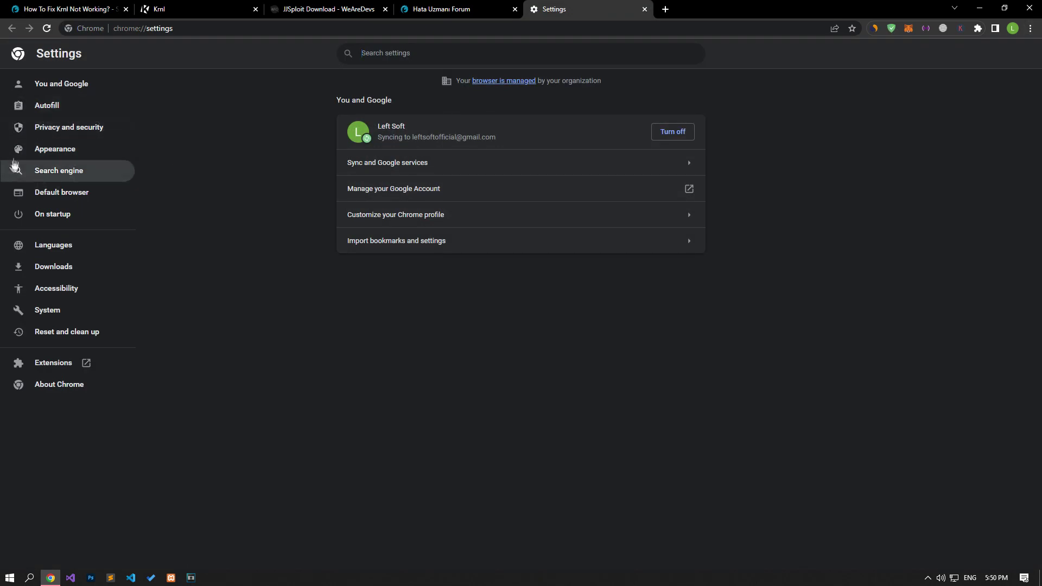
left_click(104, 134)
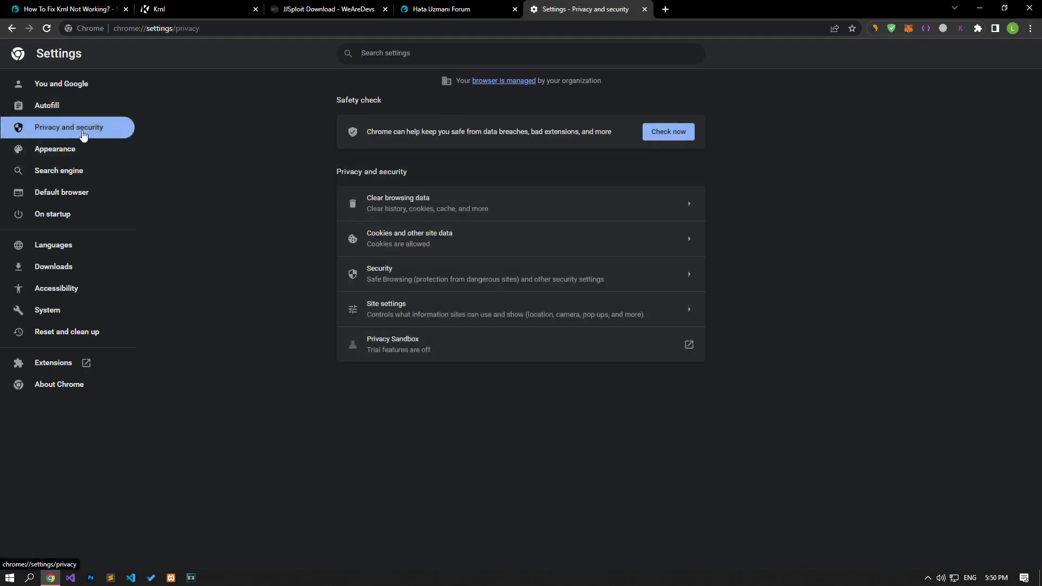
left_click(407, 277)
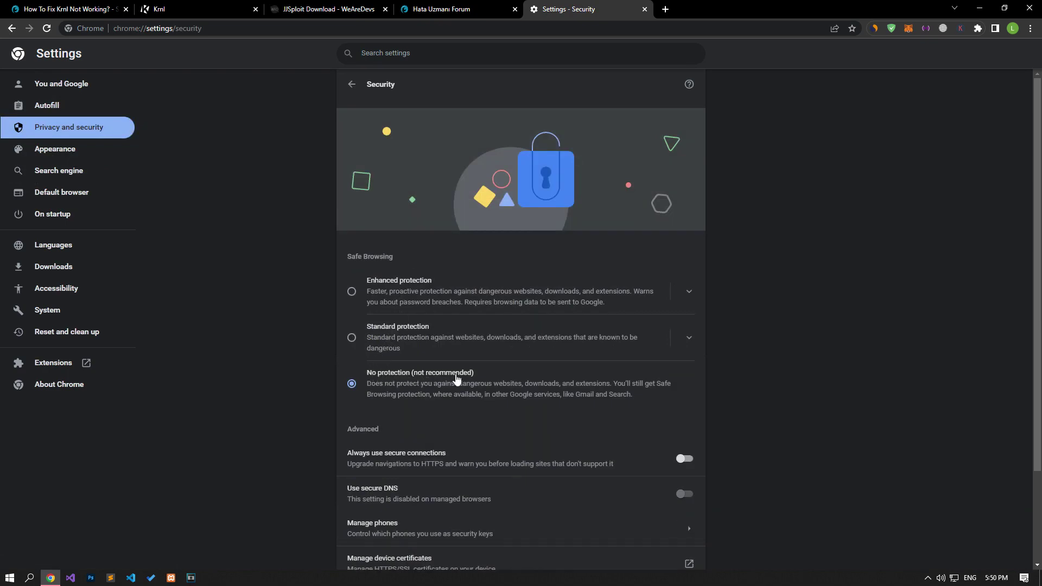
left_click(352, 385)
left_click(644, 9)
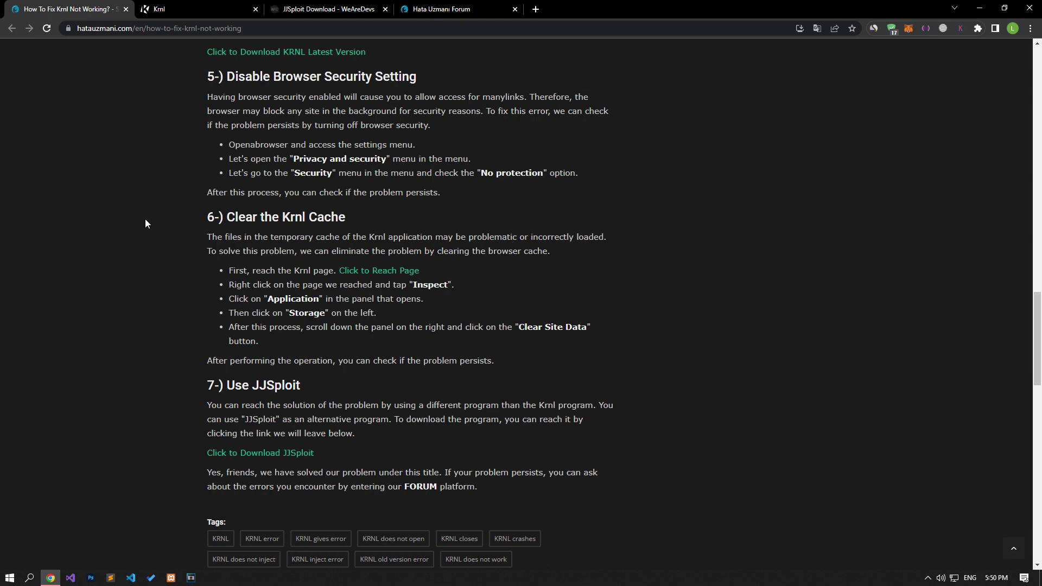
Open the Krnl page from the guide's cache-clearing section and inspect its application storage in the developer tools
left_click(390, 273)
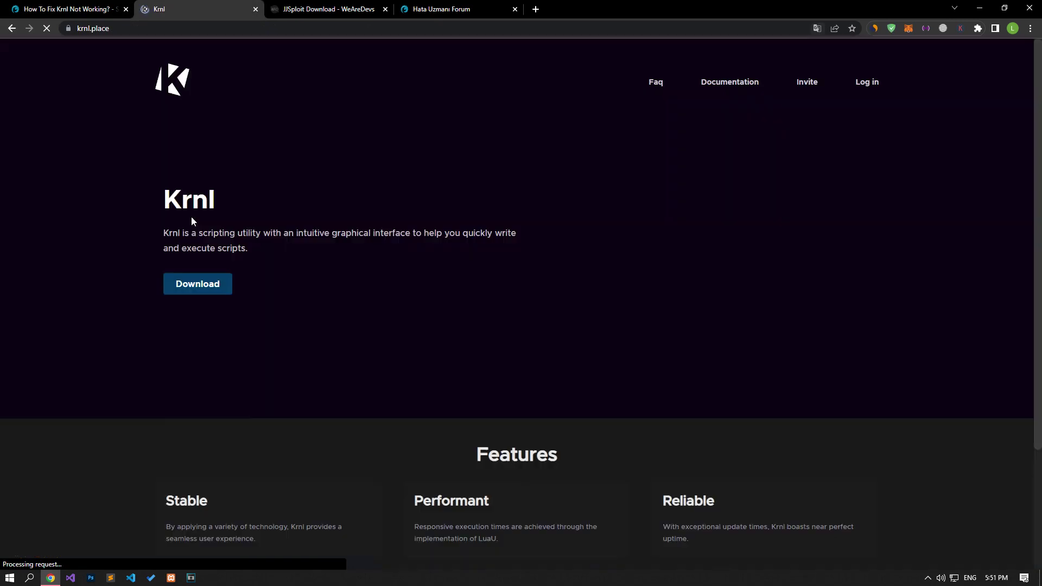
right_click(127, 187)
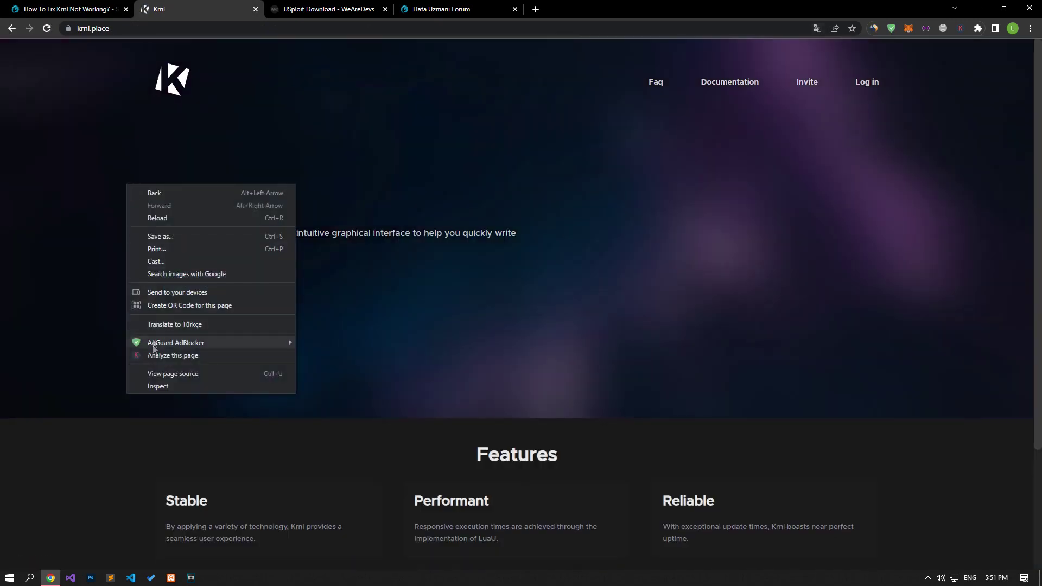
left_click(160, 387)
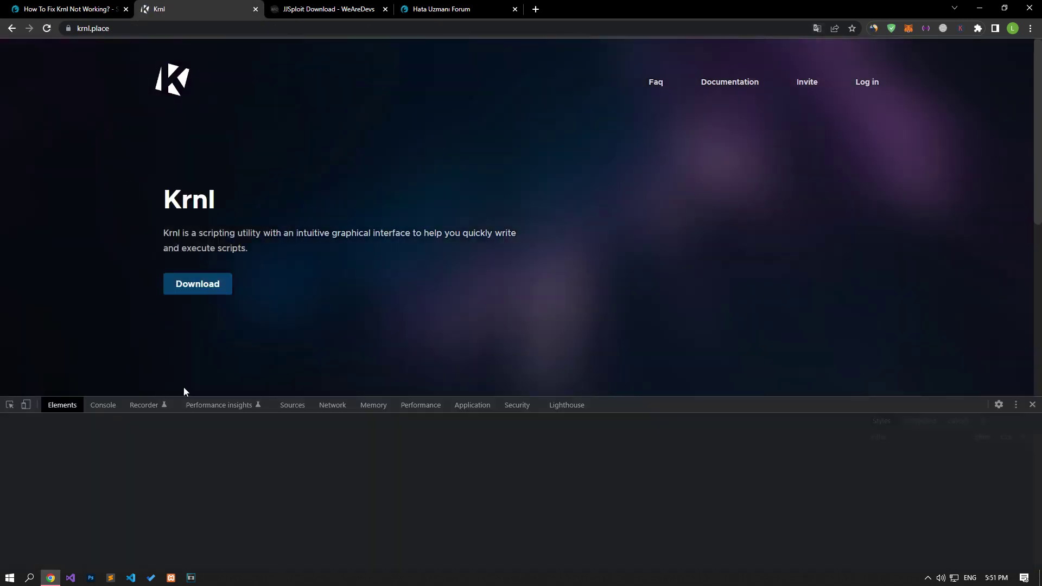
left_click(464, 407)
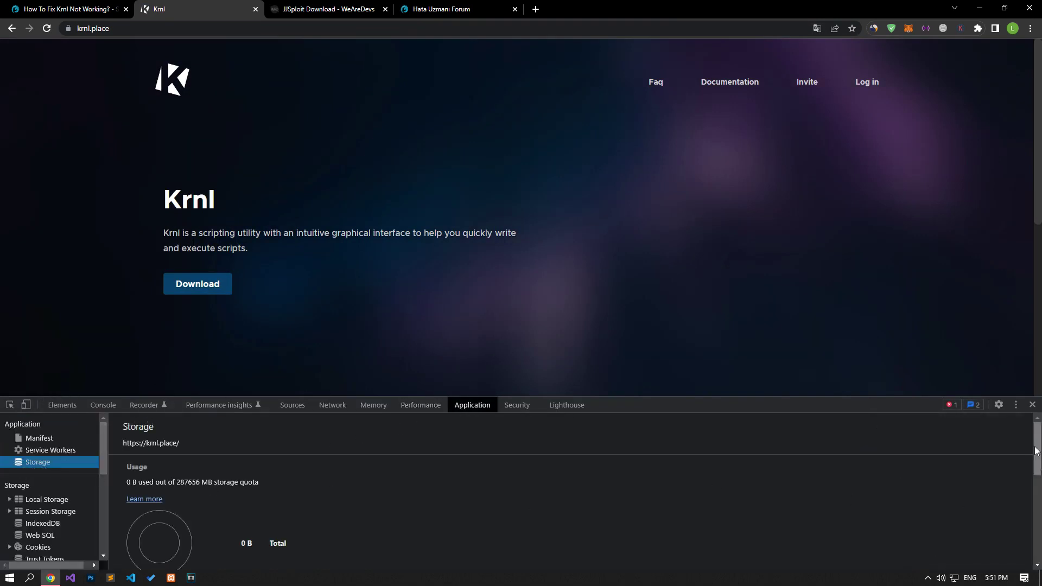
Clear the site data for krnl.place, close the developer tools and reload the page
left_click_drag(1037, 451, 1031, 562)
scroll(114, 500, "up", 3)
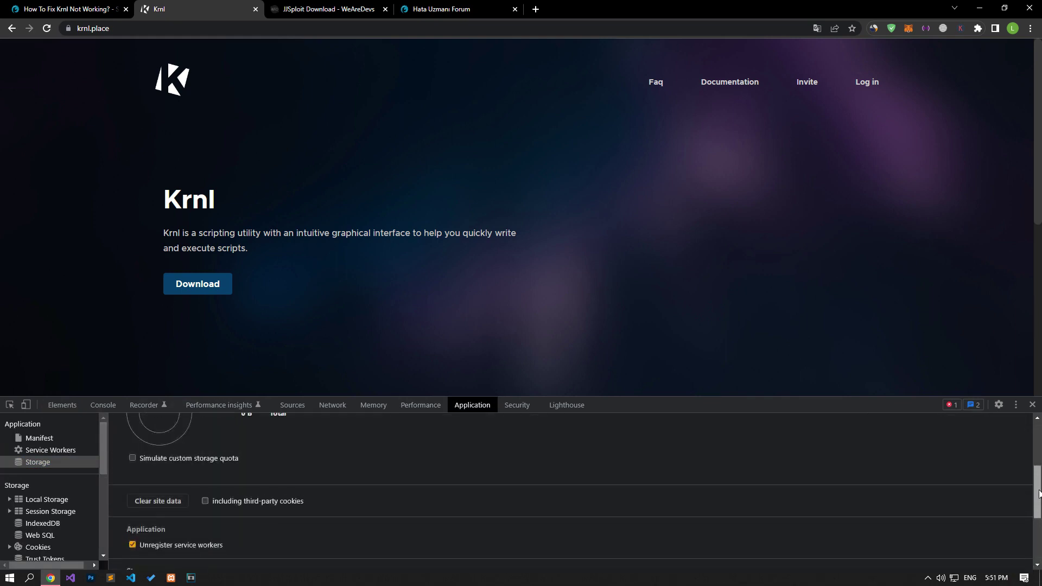
left_click(143, 501)
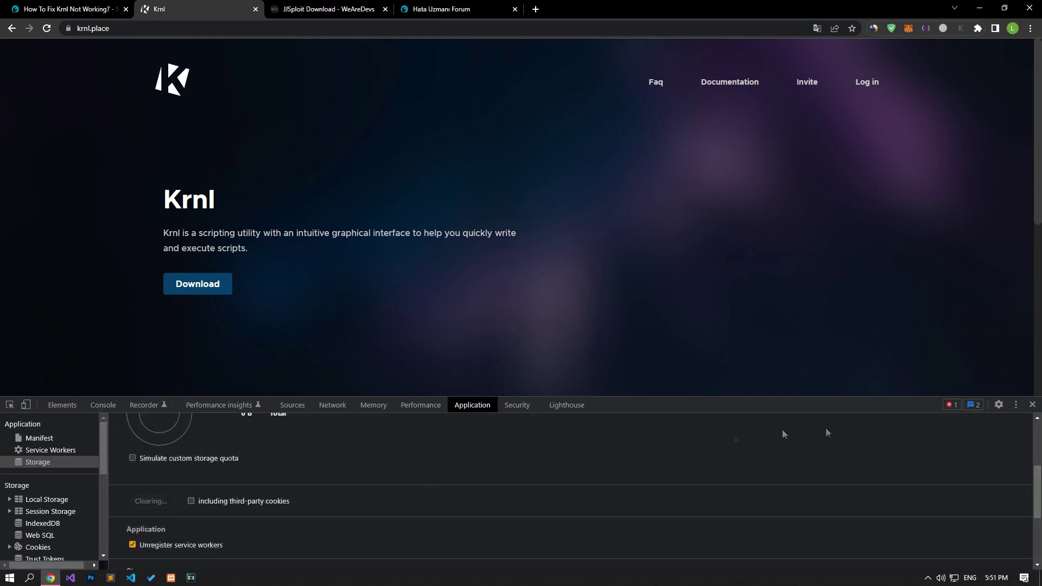
left_click(1032, 405)
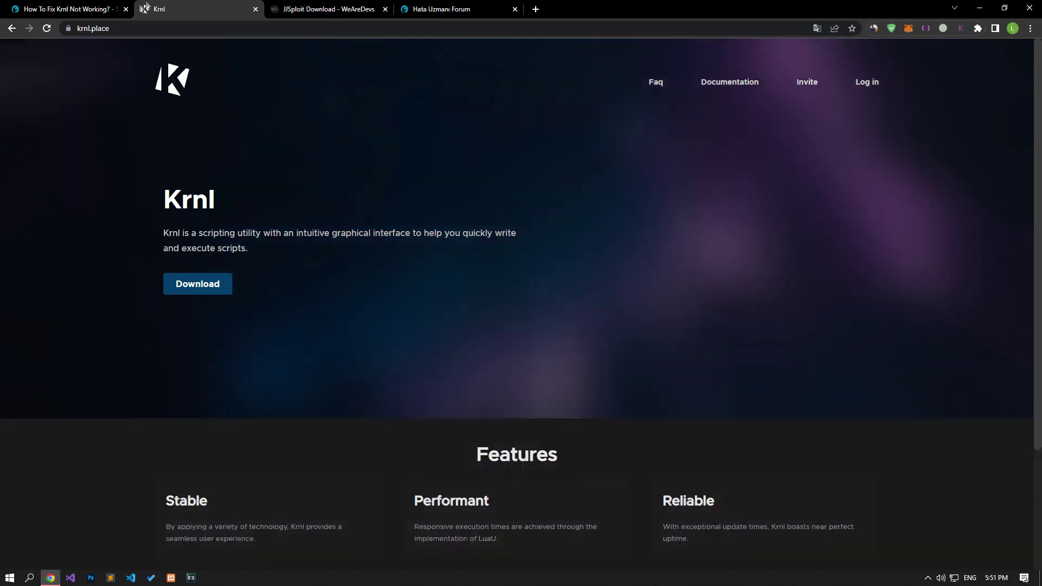
left_click(46, 28)
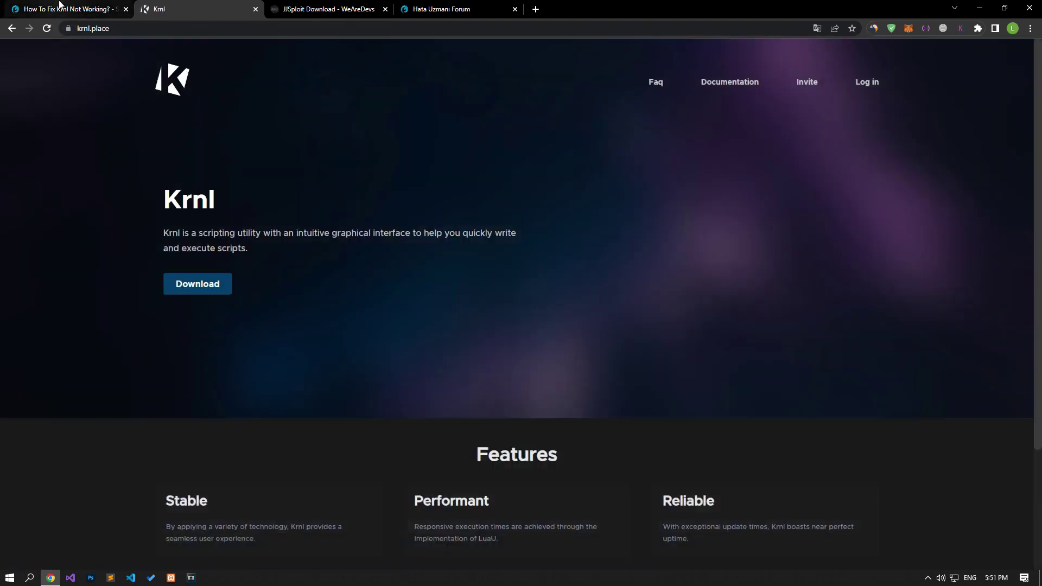
Return to the guide, follow its JJSploit download link and download JJSploit_Installer.exe, choosing to keep the file
left_click(60, 7)
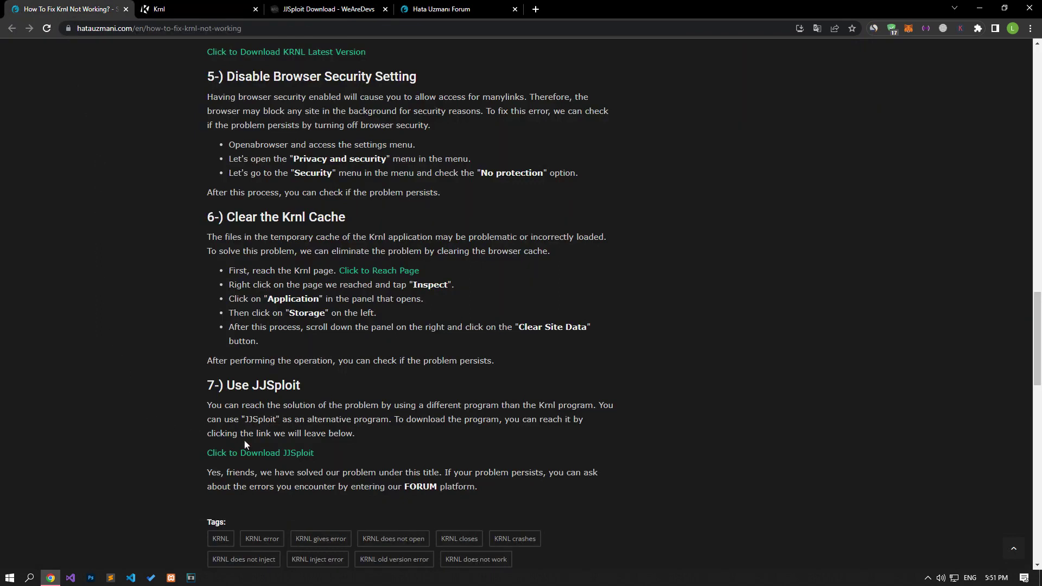
left_click(279, 456)
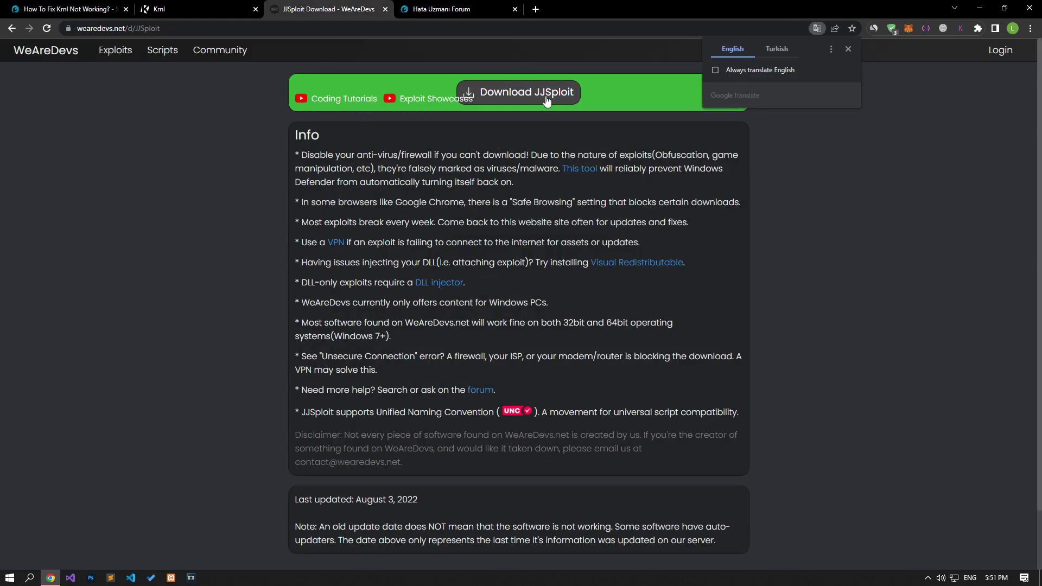
left_click(540, 91)
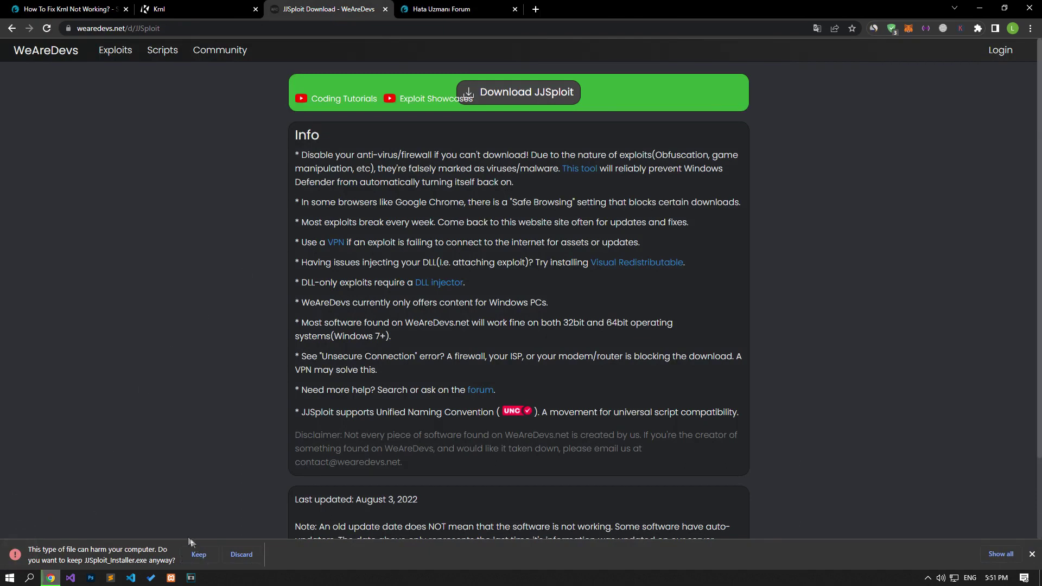
left_click(198, 555)
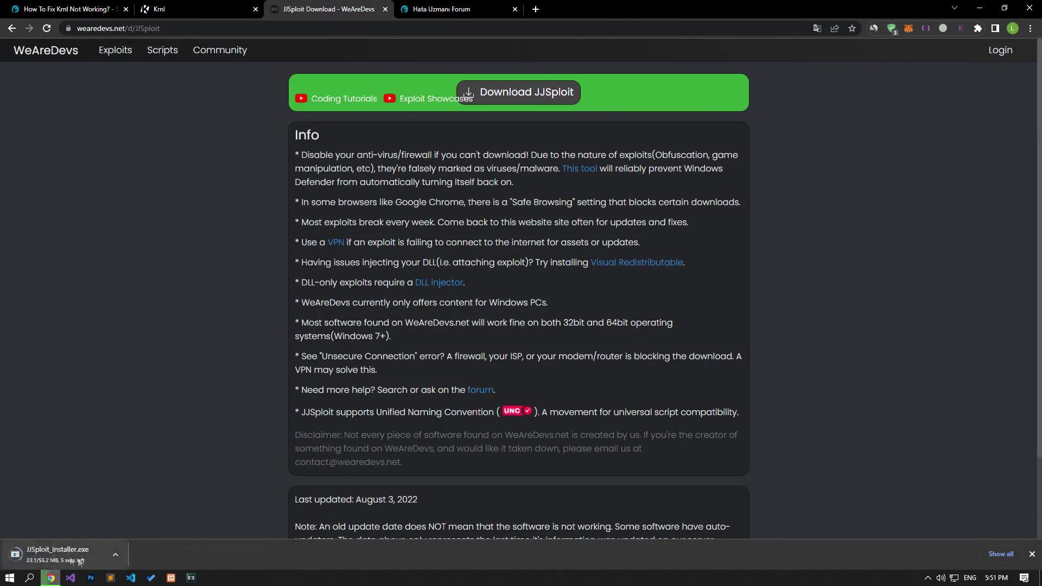
Cancel the JJSploit_Installer.exe download and close the downloads bar
left_click(115, 554)
left_click(133, 541)
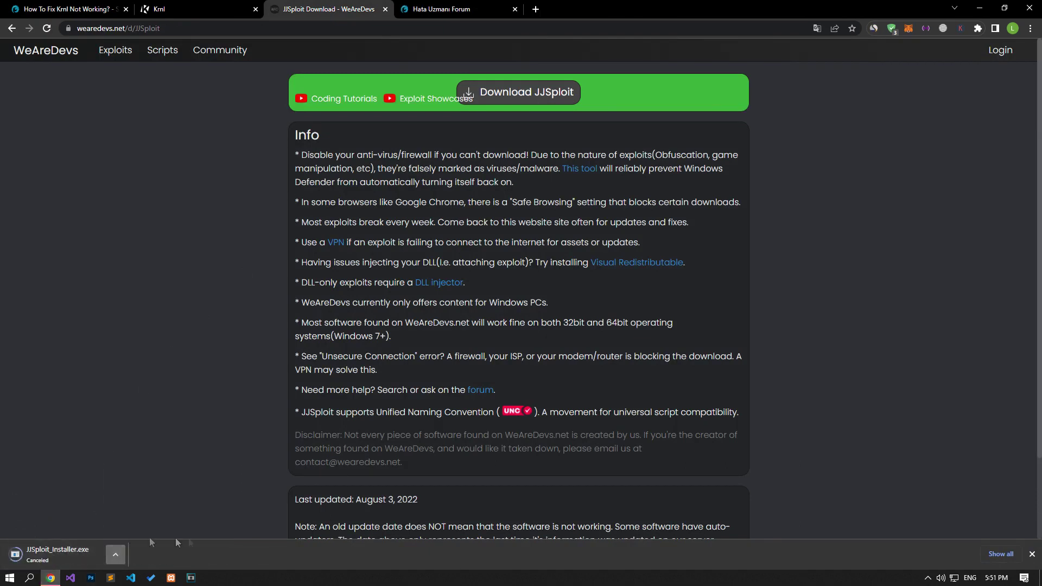
left_click(1033, 554)
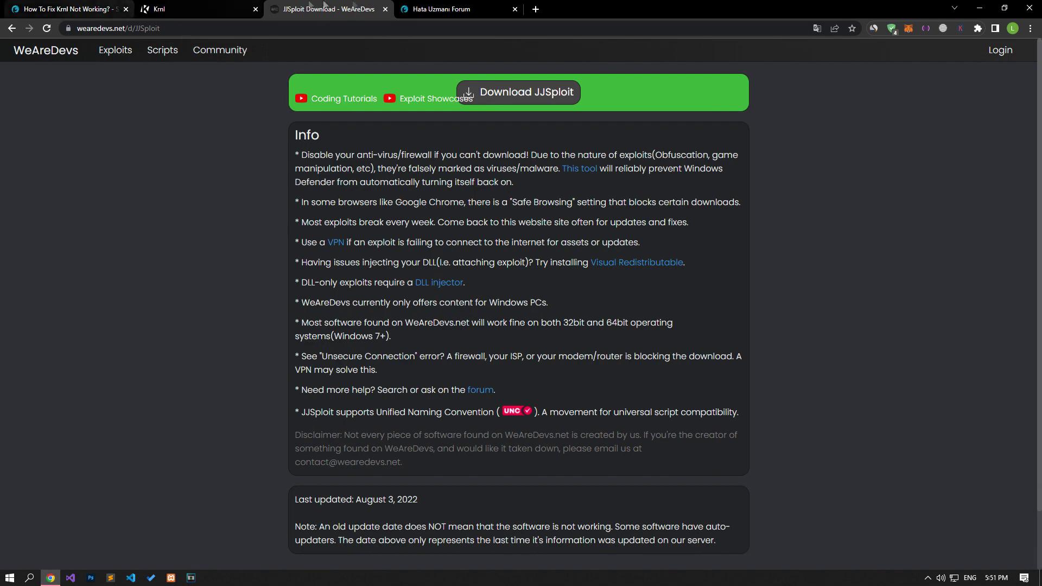
Switch to the Hata Uzmanı Forum and open the forum selection for posting a new thread
left_click(449, 6)
left_click(815, 156)
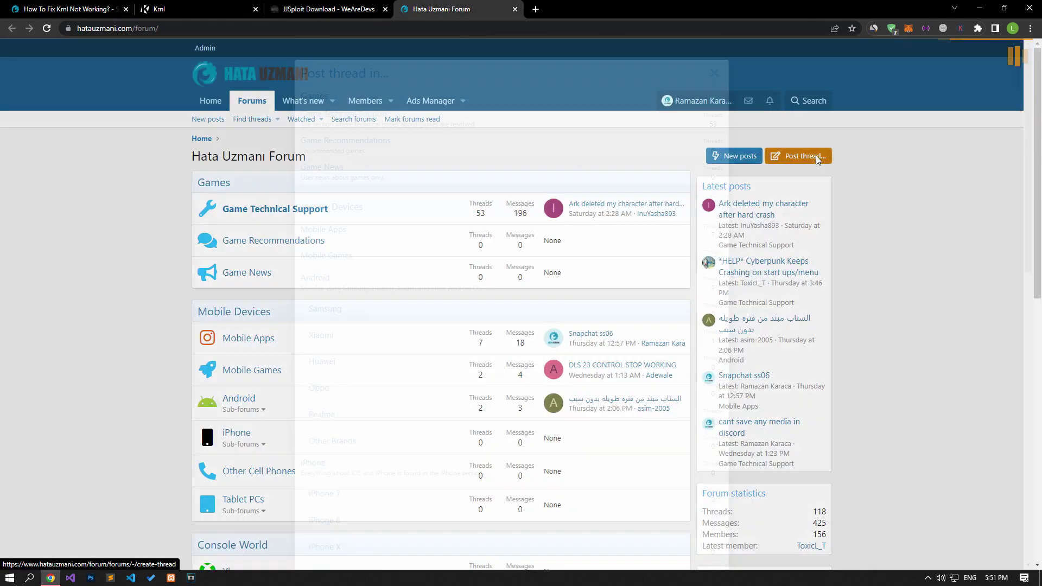